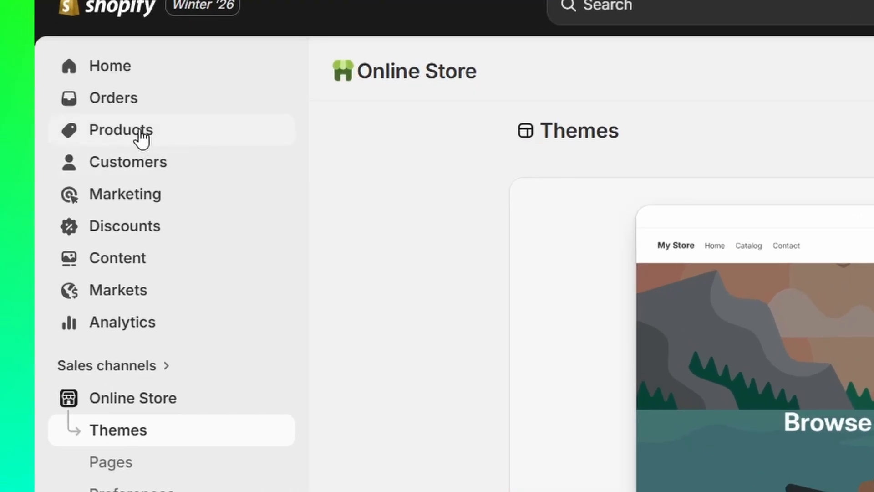
# - Open the Red product from the product list and view the available options for its category
pyautogui.click(64, 86)
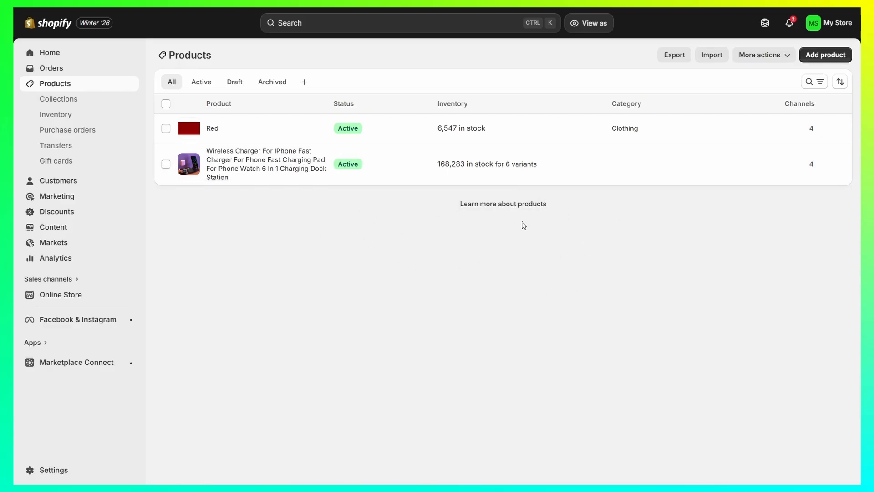
pyautogui.click(225, 131)
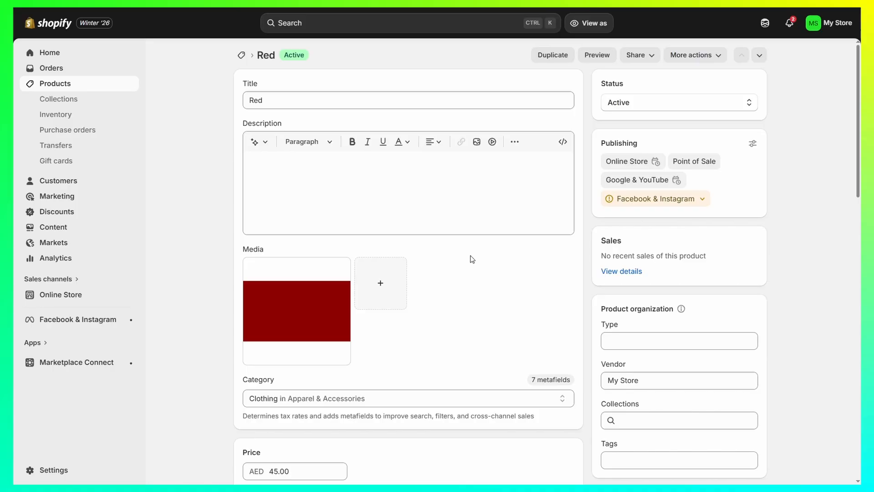
pyautogui.scroll(-3, 469, 258)
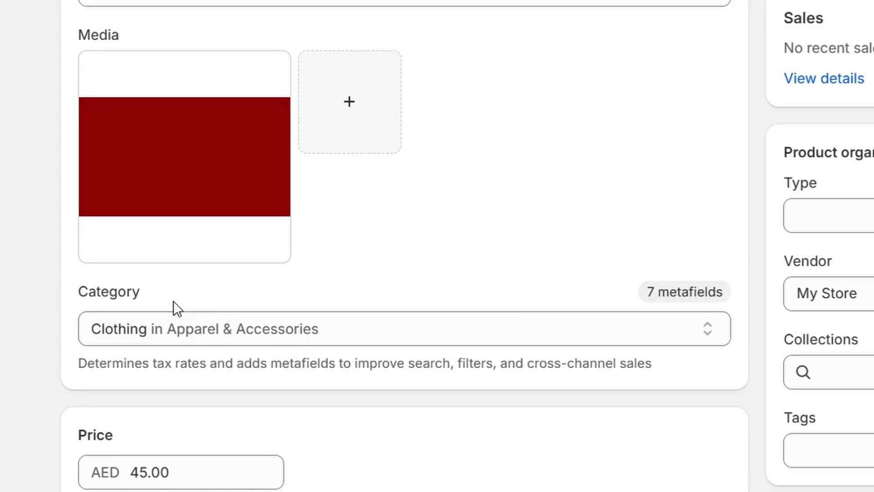
pyautogui.click(332, 327)
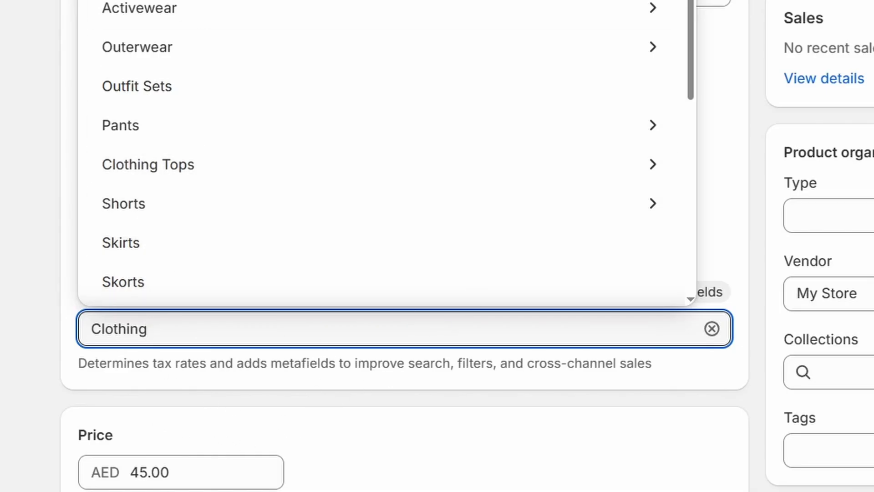
pyautogui.click(17, 88)
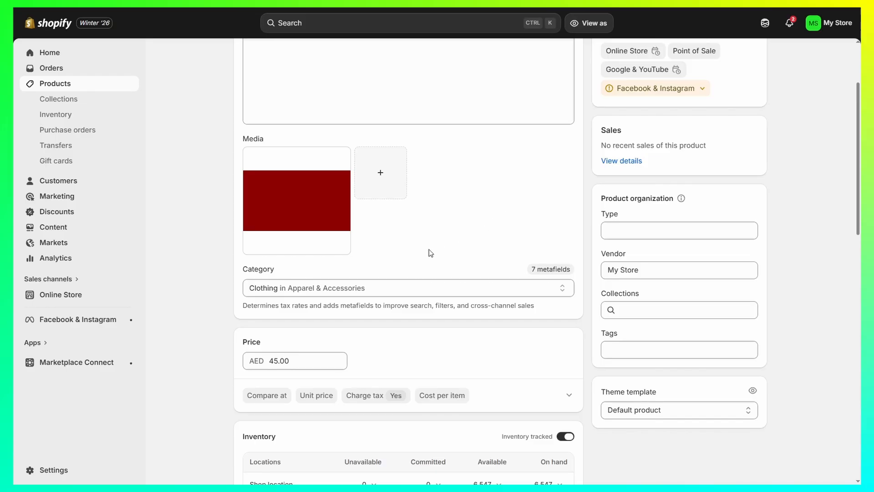
# - Expand the Red product's additional display prices and try its charge tax option
pyautogui.scroll(3, 429, 250)
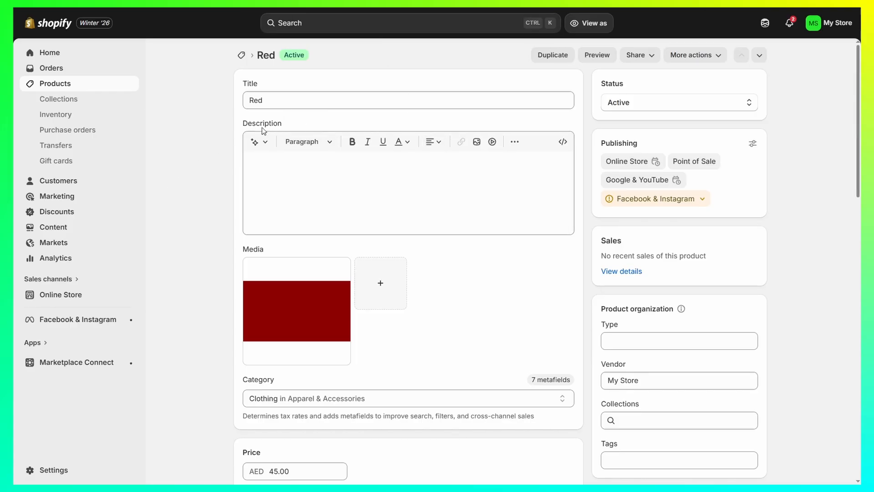
pyautogui.scroll(-6, 501, 201)
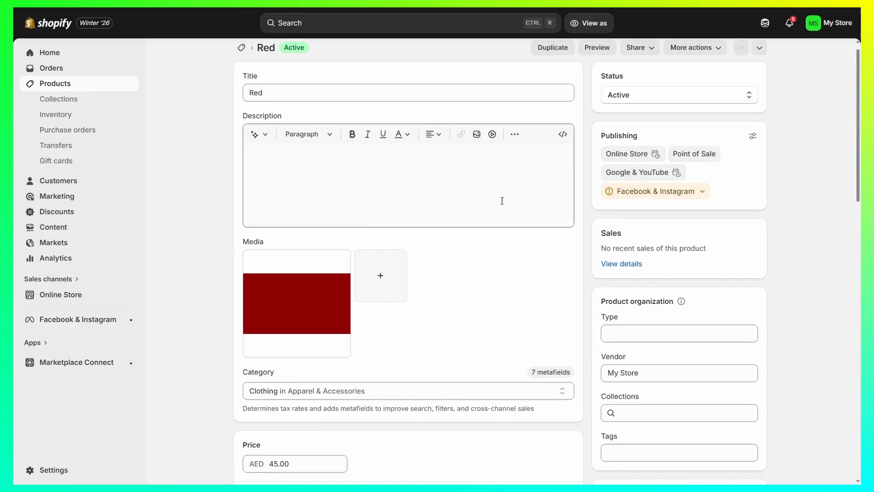
pyautogui.moveTo(241, 181); pyautogui.dragTo(275, 182)
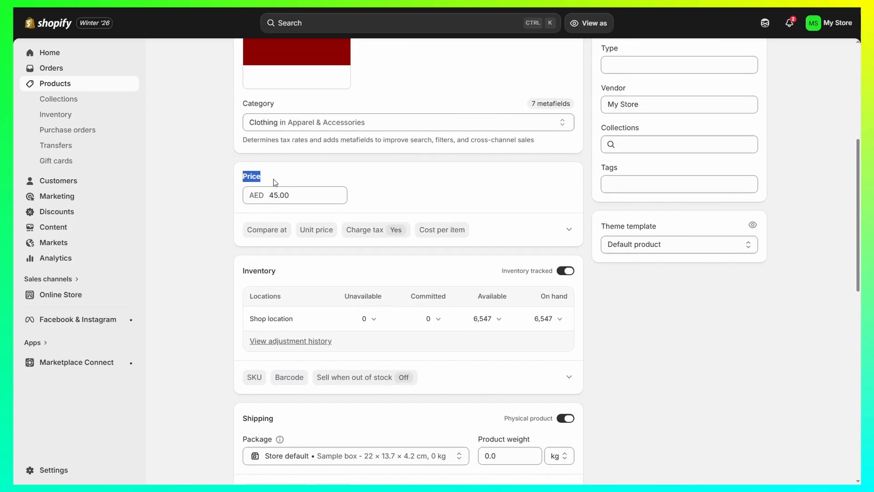
pyautogui.click(275, 182)
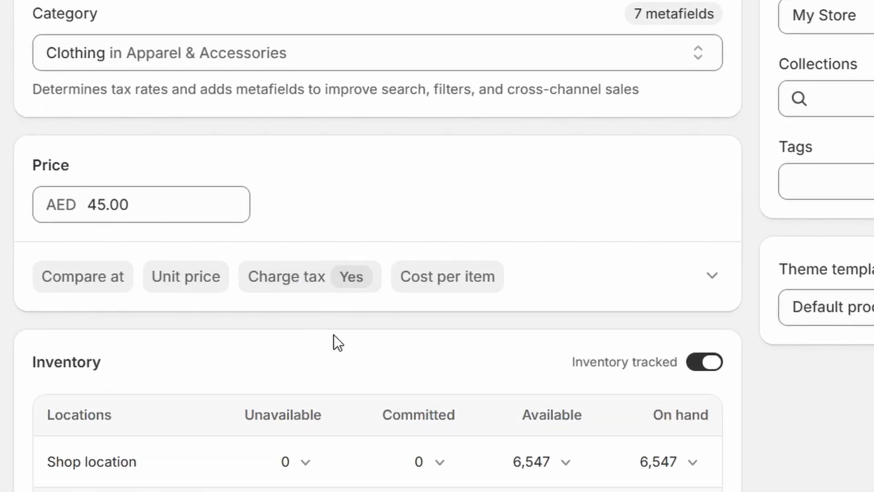
pyautogui.click(319, 282)
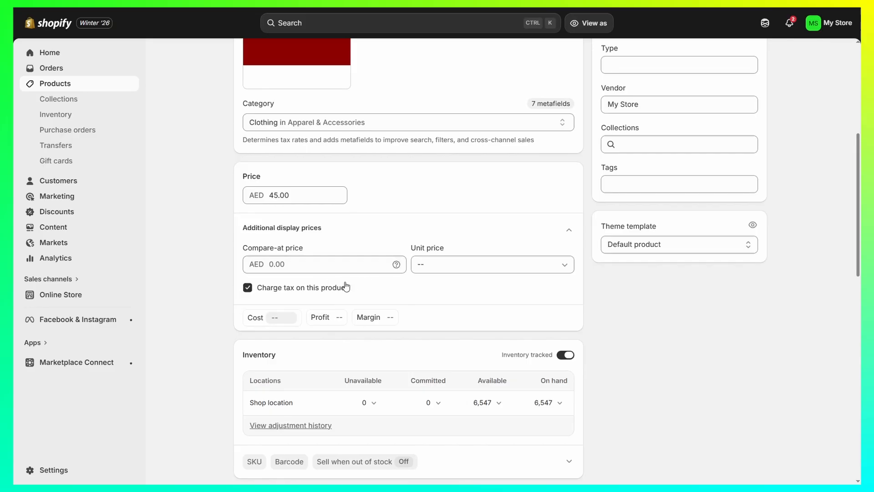
pyautogui.click(248, 287)
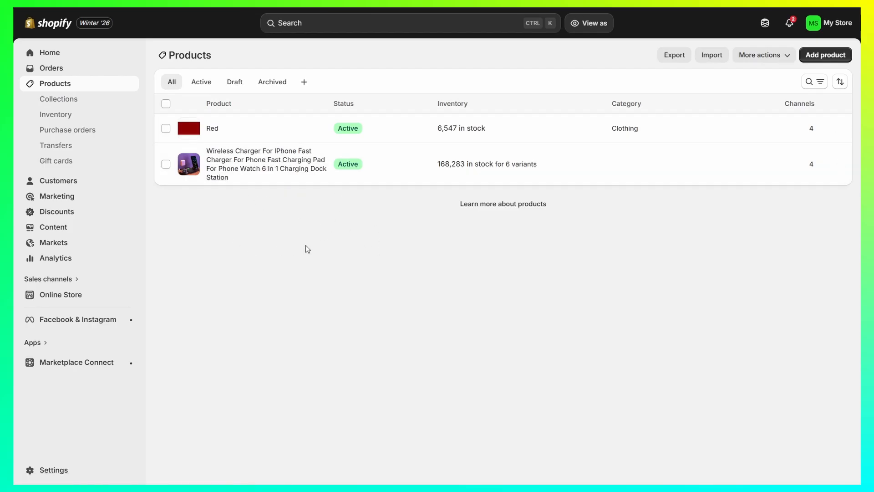
# - Open the Wireless Charger product and look over its description, media and category choices
pyautogui.click(511, 179)
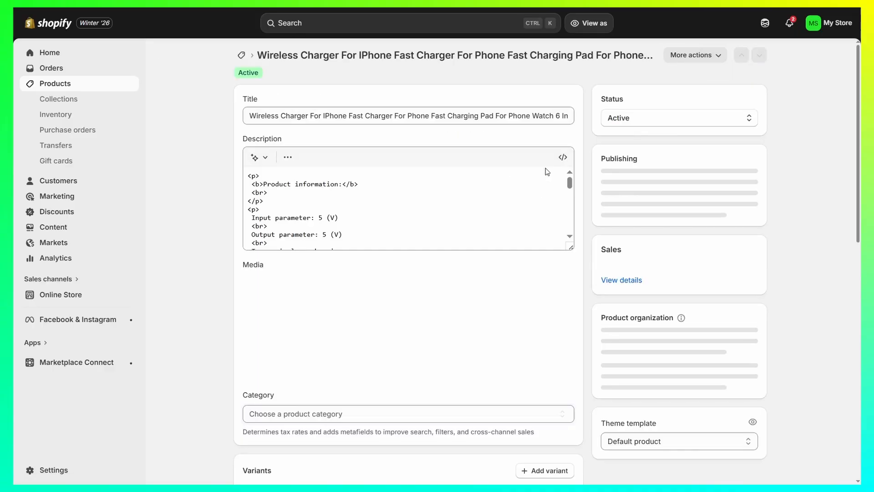
pyautogui.scroll(-3, 424, 184)
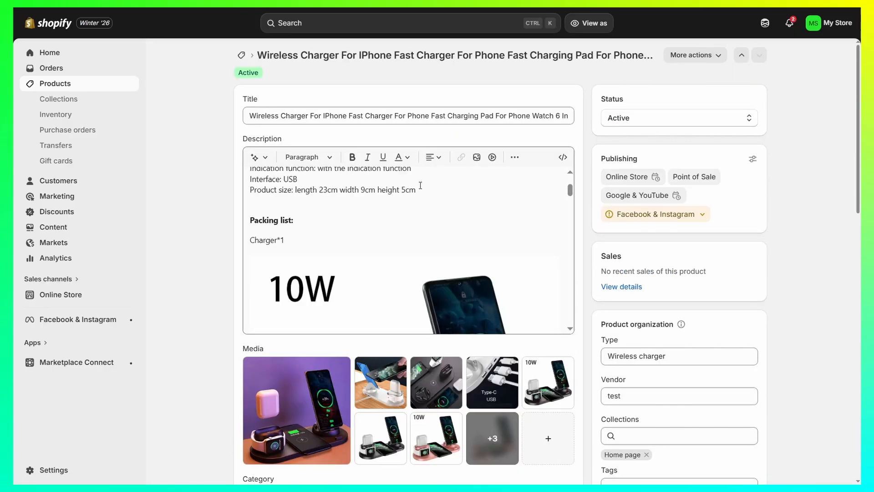
pyautogui.scroll(-5, 189, 330)
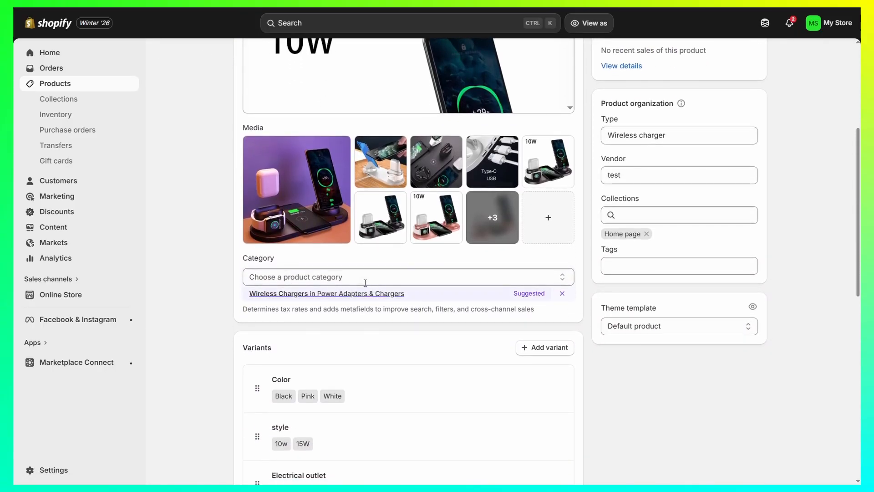
pyautogui.click(361, 277)
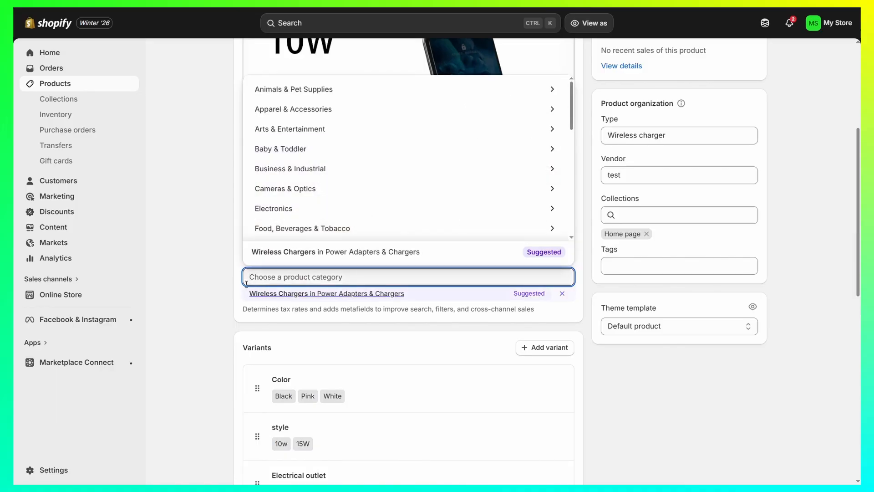
pyautogui.scroll(-6, 271, 161)
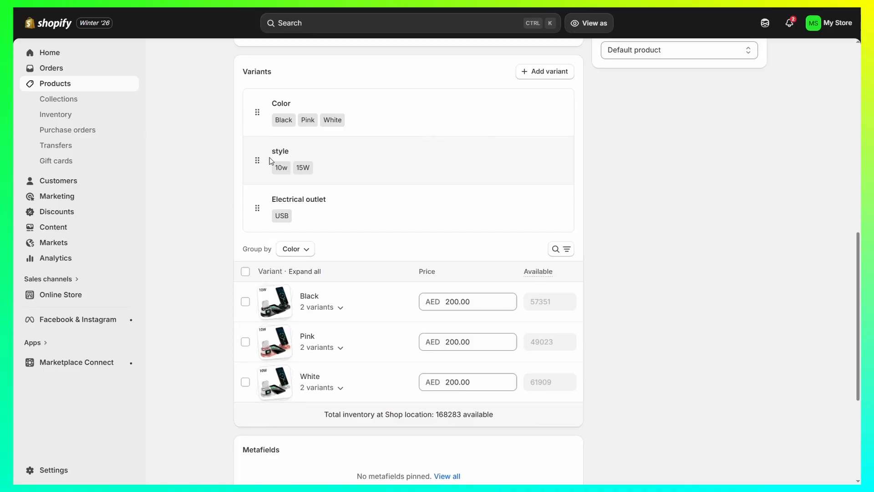
# - Expand the Wireless Charger's Black color group and open its 10w / USB variant
pyautogui.scroll(3, 348, 176)
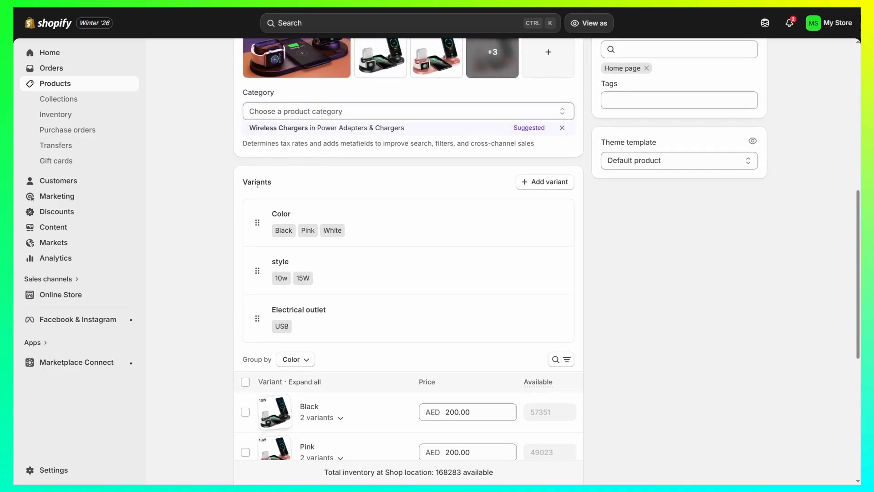
pyautogui.scroll(-4, 274, 207)
pyautogui.click(314, 249)
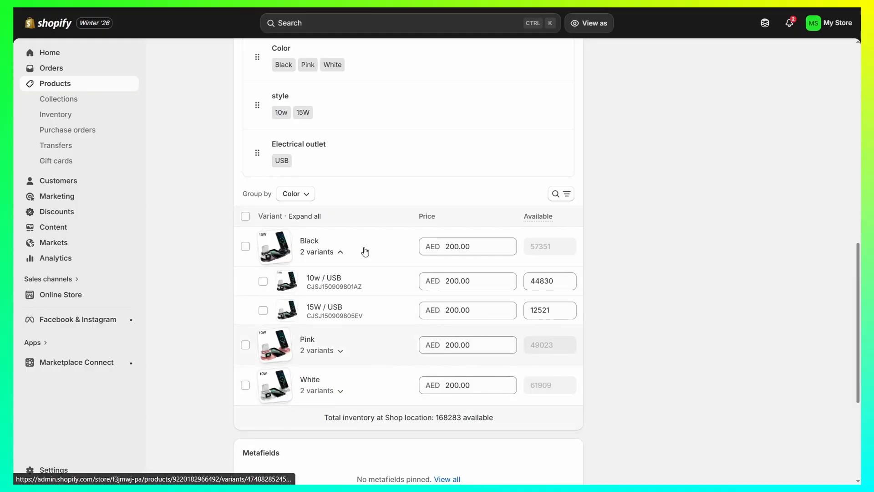
pyautogui.click(332, 276)
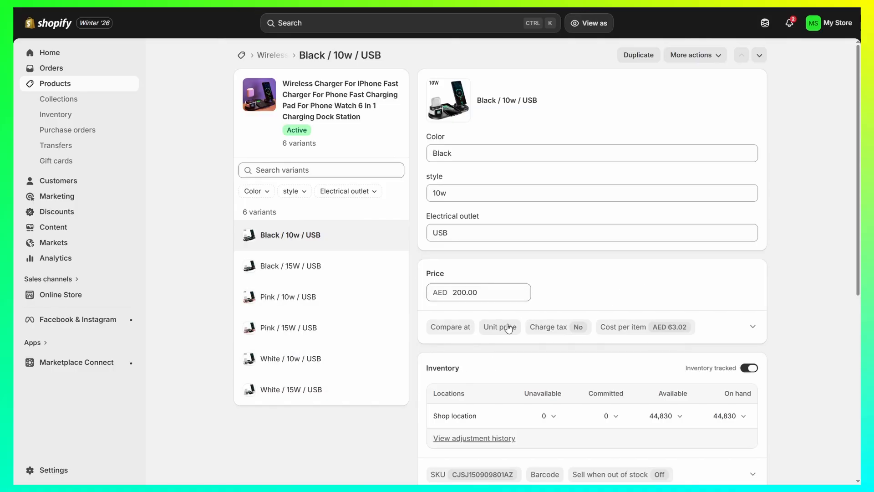
# - Expand the Black / 10w / USB variant's additional display prices, turn on tax charging and revert it
pyautogui.click(551, 329)
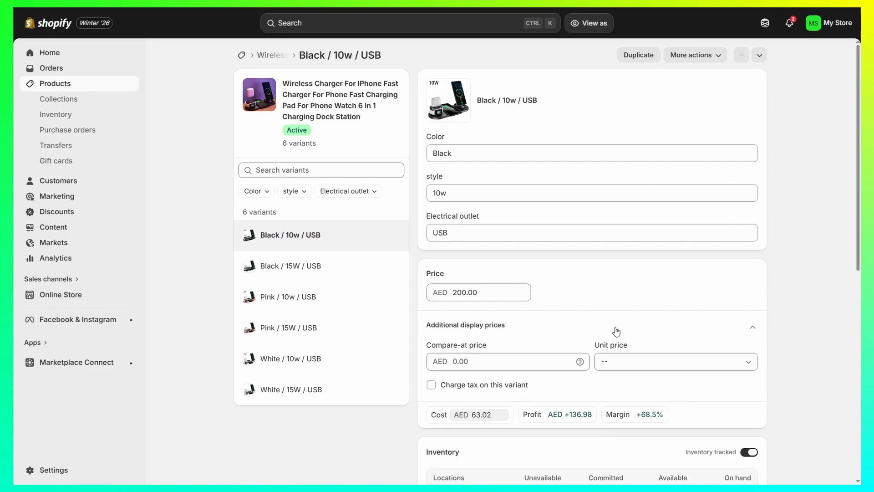
pyautogui.click(430, 386)
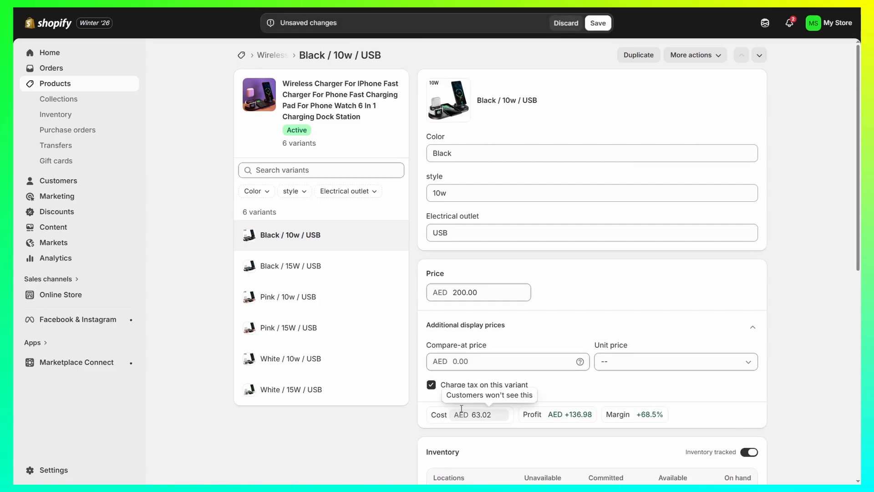
pyautogui.click(431, 385)
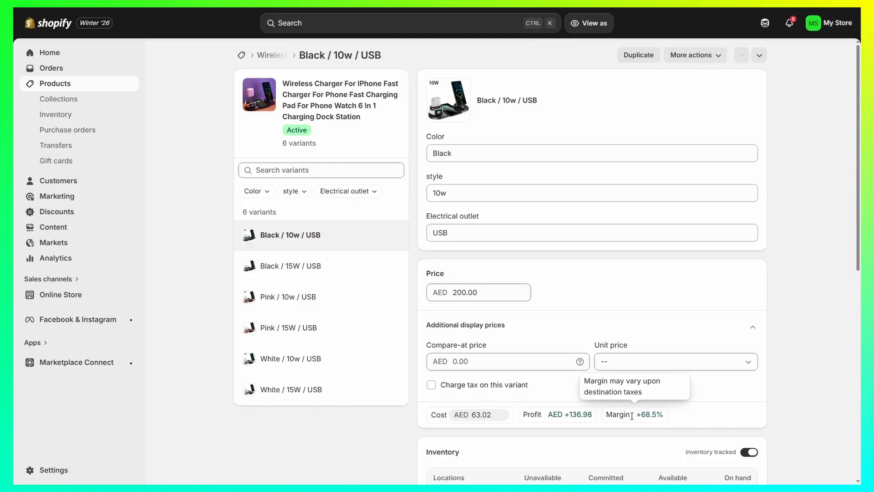
pyautogui.click(304, 277)
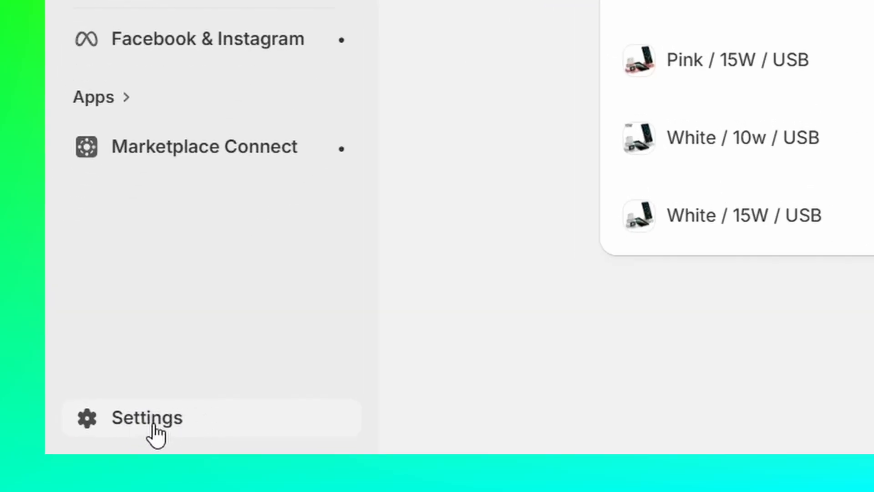
# - Open the store's Taxes and duties settings and read the notice about product variants
pyautogui.click(153, 425)
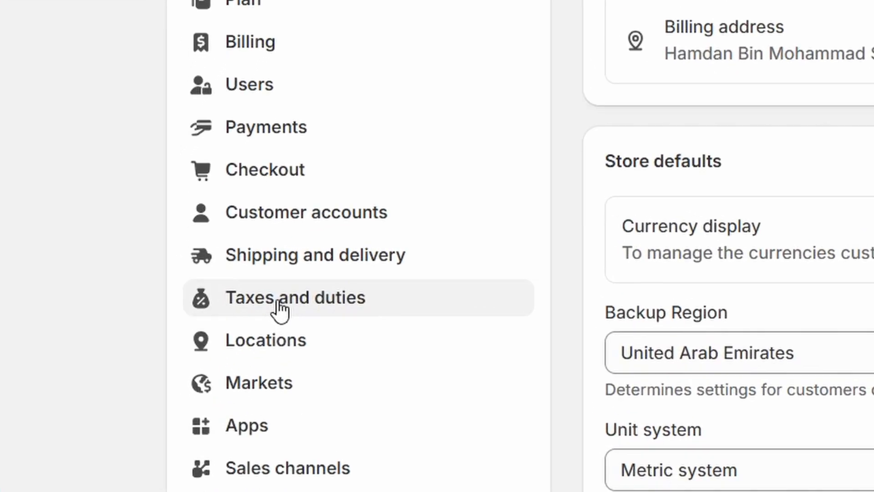
pyautogui.click(279, 304)
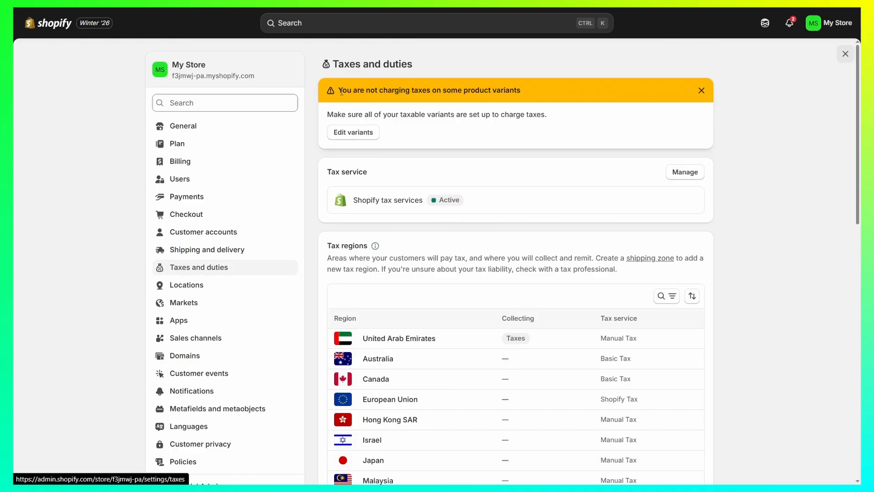
pyautogui.moveTo(341, 91); pyautogui.dragTo(543, 84)
pyautogui.click(546, 87)
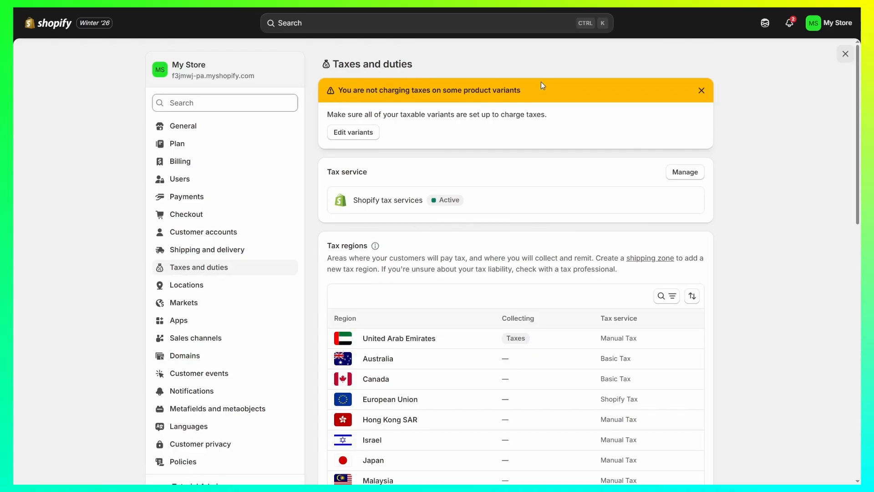
pyautogui.moveTo(541, 91); pyautogui.dragTo(337, 98)
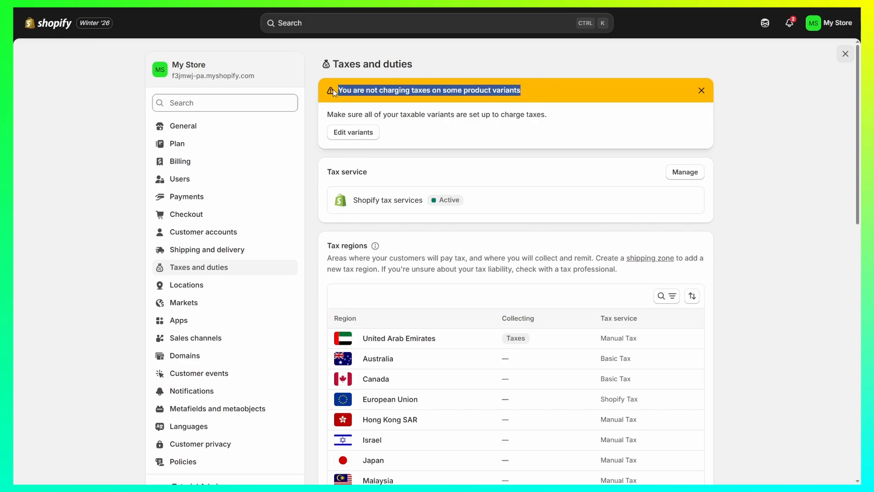
pyautogui.click(577, 88)
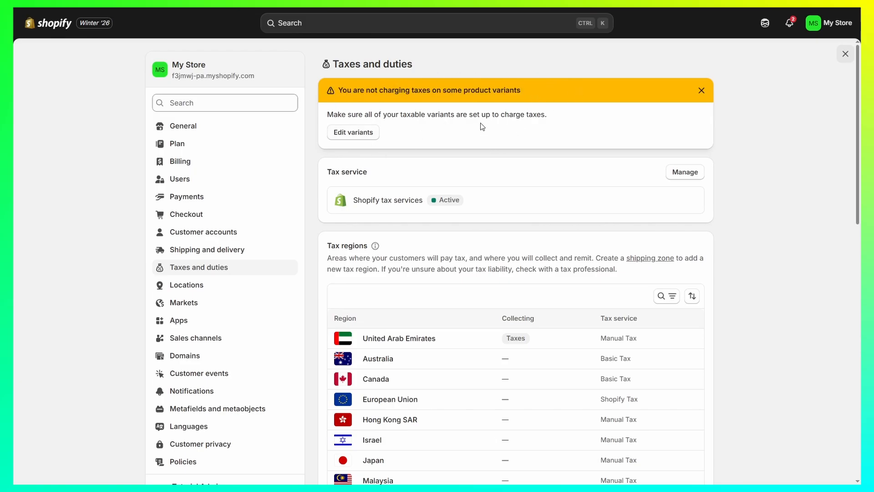
pyautogui.moveTo(499, 115); pyautogui.dragTo(570, 118)
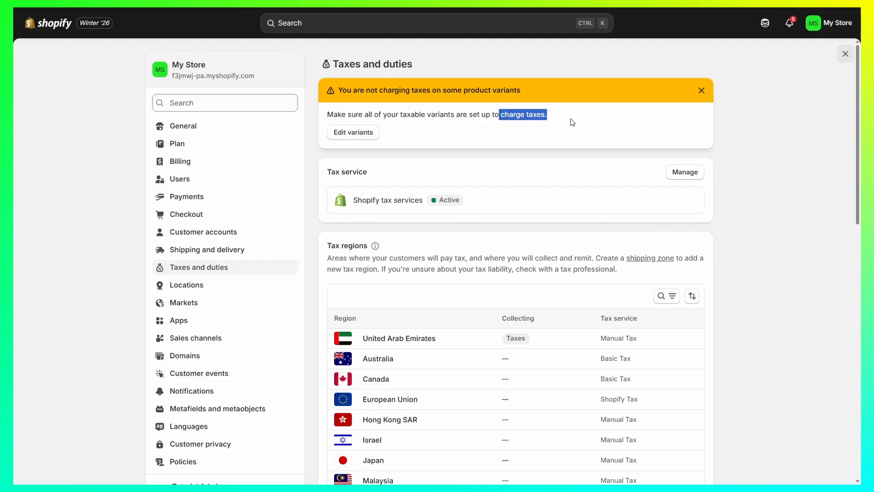
pyautogui.click(571, 118)
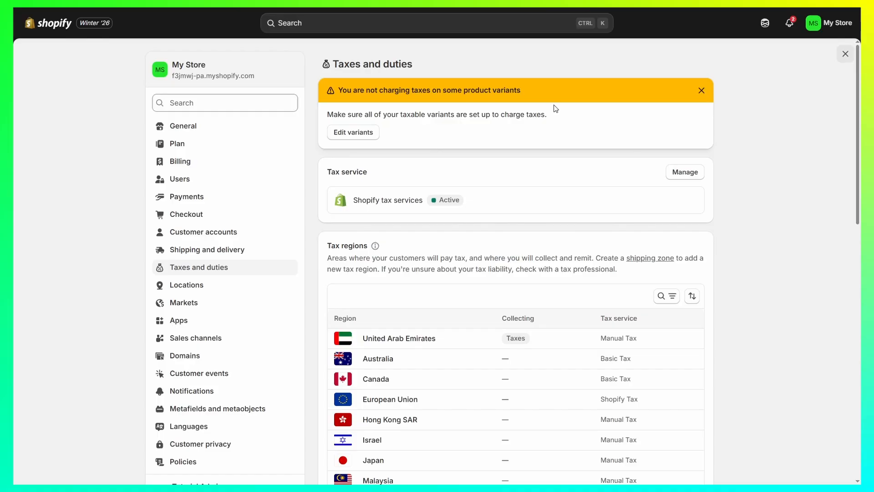
# - Turn on charge taxes for all six Wireless Charger variants in the bulk editor, and leave without saving
pyautogui.click(365, 133)
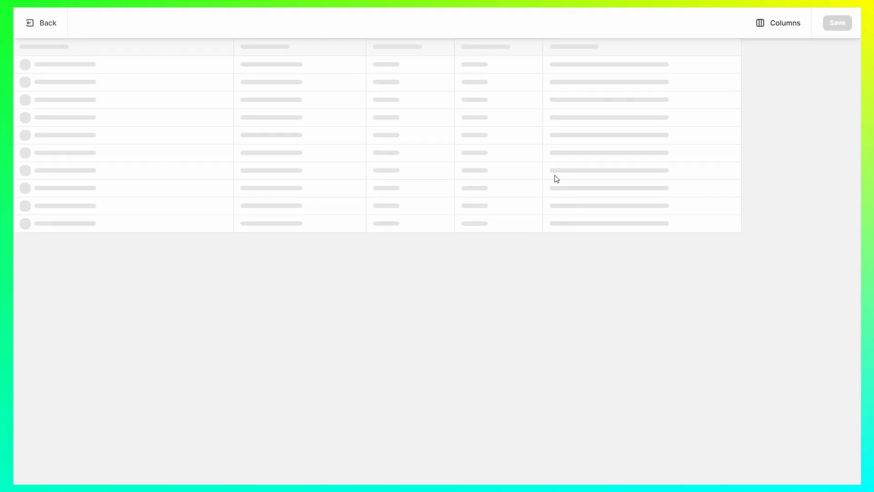
pyautogui.click(266, 64)
pyautogui.click(267, 82)
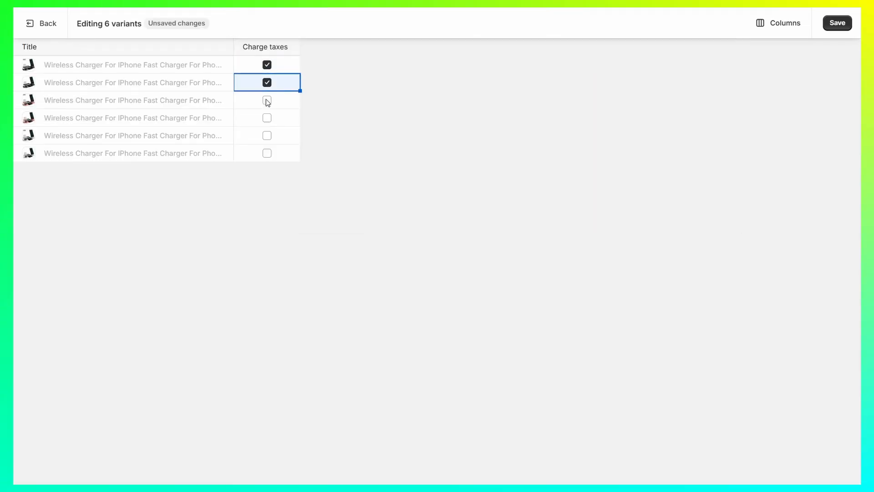
pyautogui.click(266, 106)
pyautogui.click(269, 101)
pyautogui.click(267, 118)
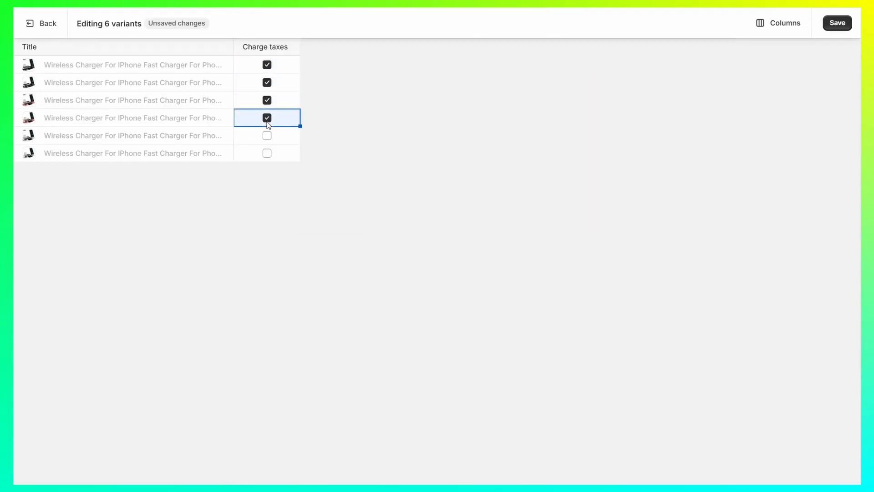
pyautogui.click(268, 135)
pyautogui.click(266, 153)
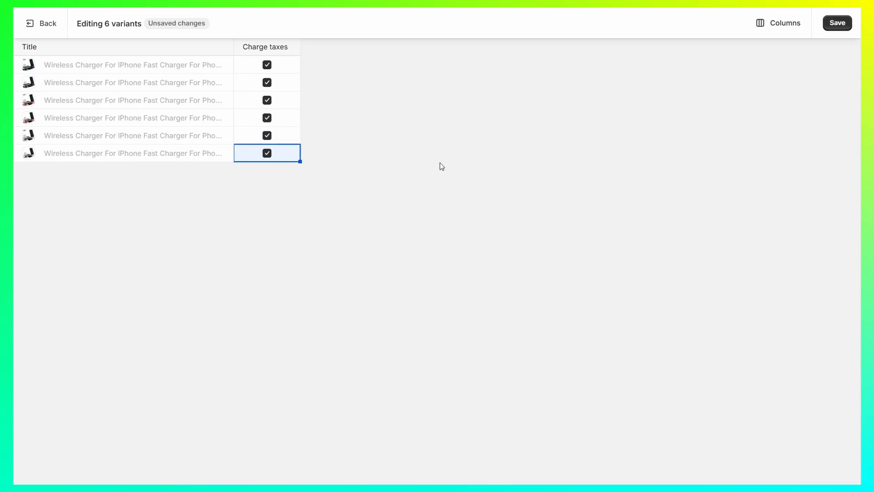
pyautogui.click(33, 25)
pyautogui.click(574, 275)
# - Open the store's tax service management page, review Shopify tax services and the installable tax apps, and return to Taxes and duties
pyautogui.moveTo(325, 171); pyautogui.dragTo(368, 172)
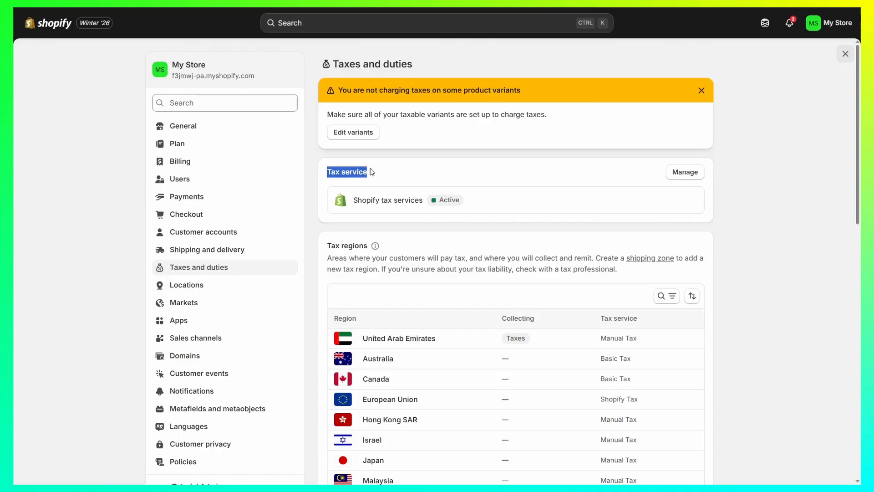
pyautogui.click(375, 172)
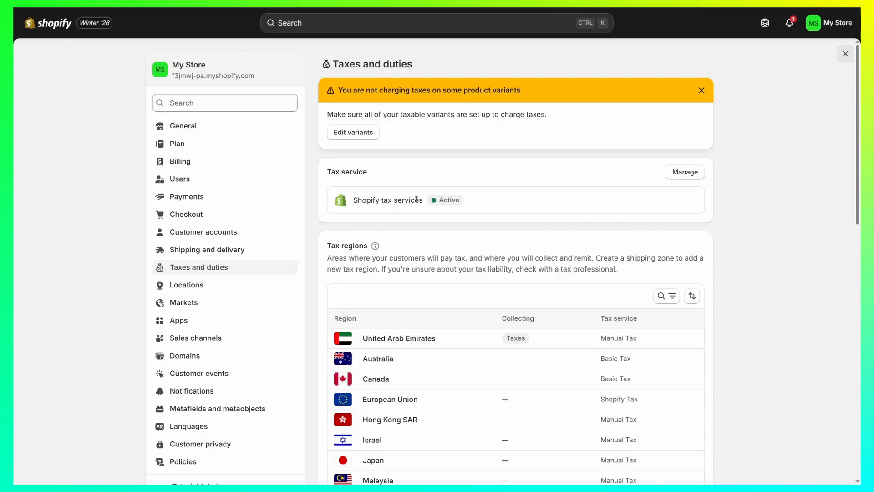
pyautogui.click(685, 172)
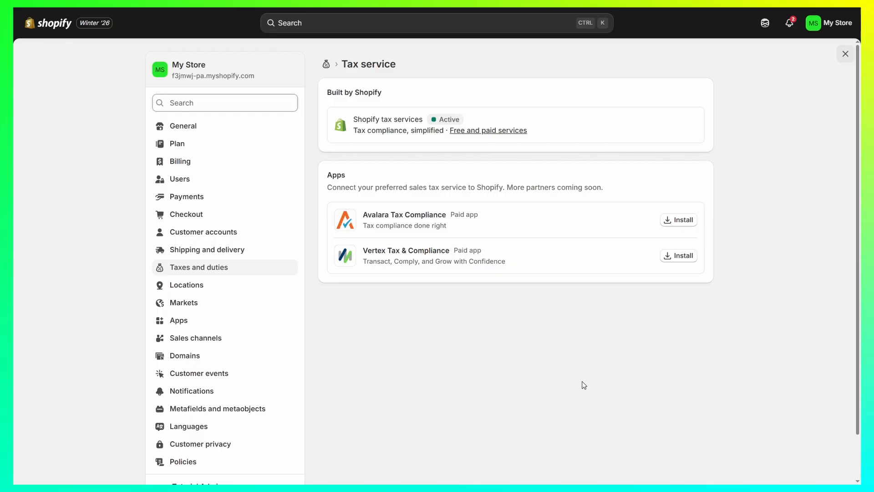
pyautogui.moveTo(353, 120); pyautogui.dragTo(437, 124)
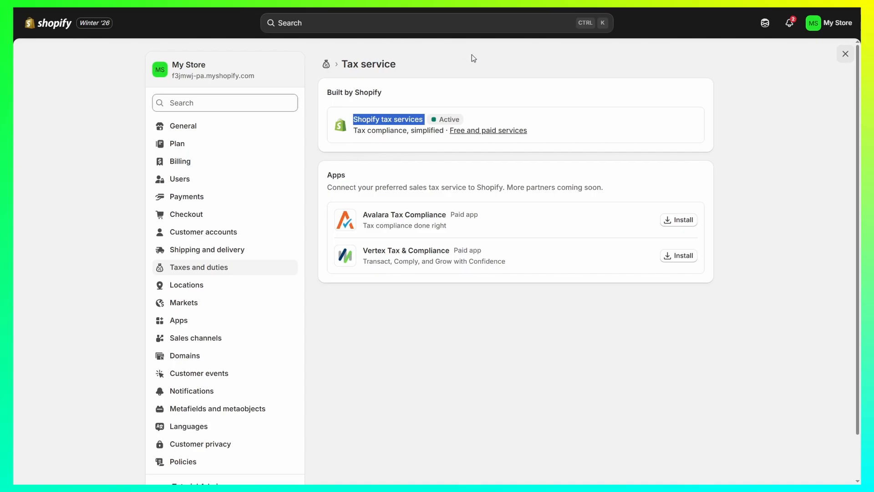
pyautogui.click(434, 57)
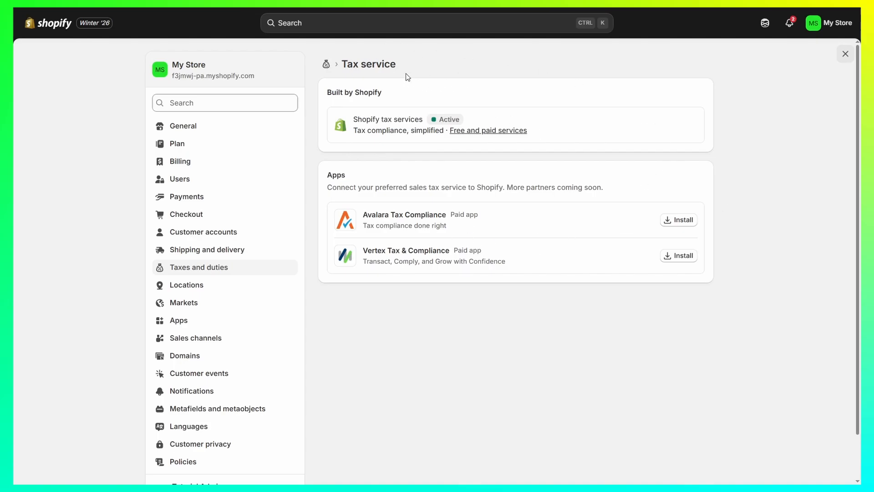
pyautogui.click(325, 67)
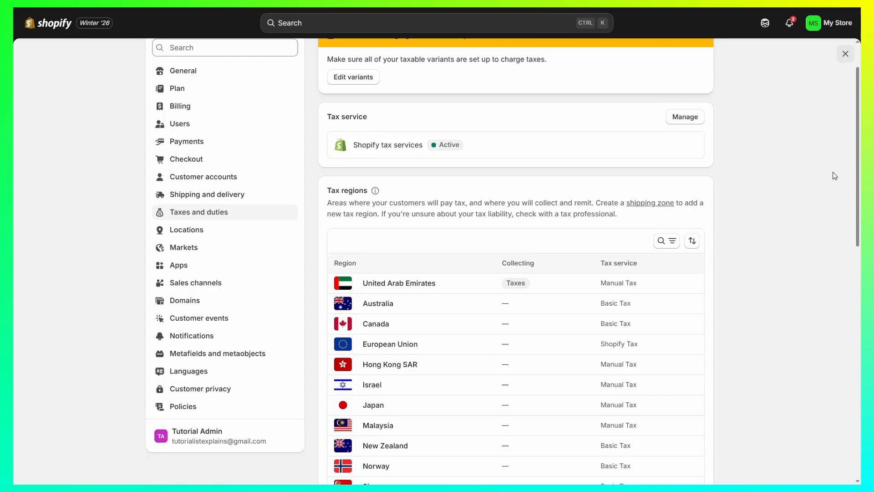
# - Open the United States tax region and read its tax liability insights
pyautogui.scroll(-6, 832, 176)
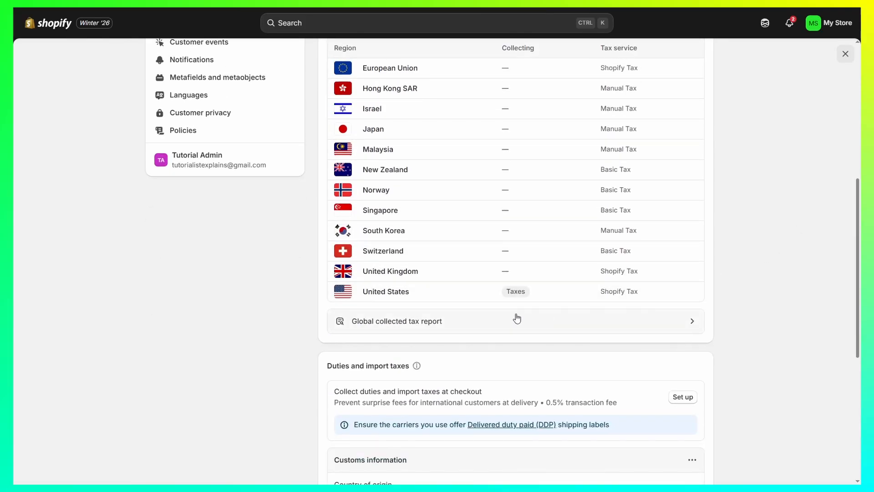
pyautogui.click(366, 294)
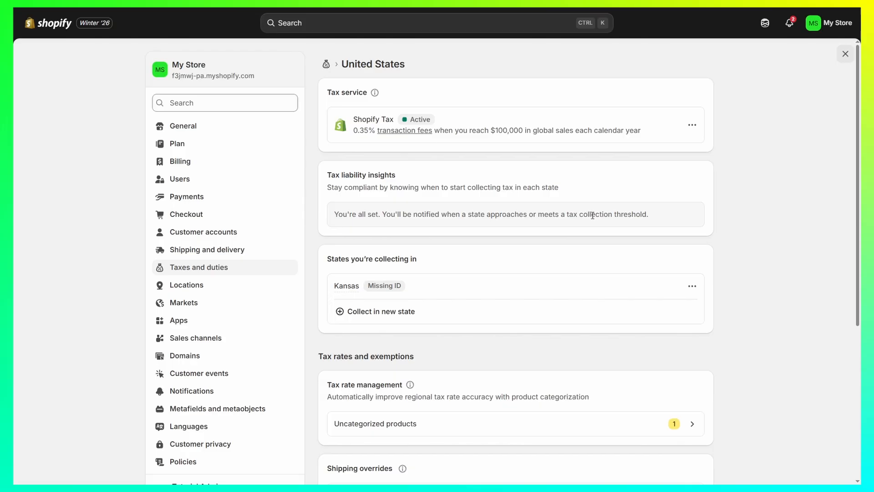
pyautogui.moveTo(591, 214); pyautogui.dragTo(678, 215)
pyautogui.click(675, 227)
# - Set up tax collection in Kentucky with the sales tax ID left blank, and return to Taxes and duties
pyautogui.click(372, 312)
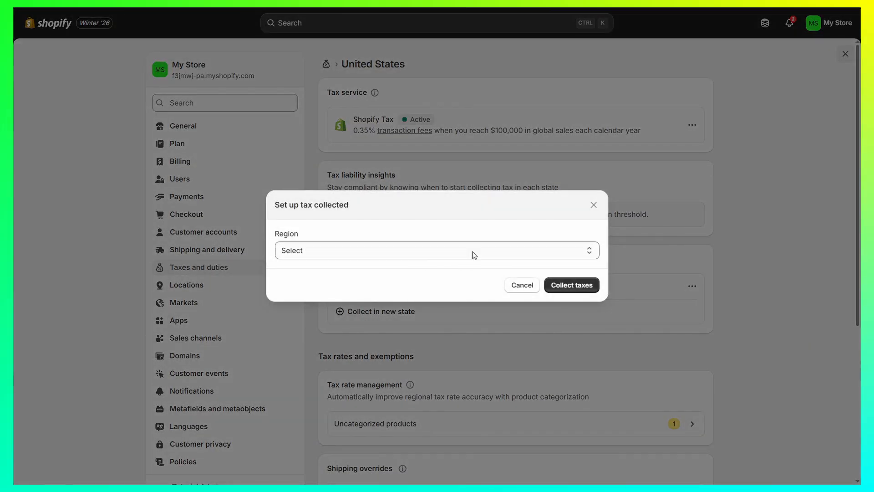
pyautogui.click(518, 285)
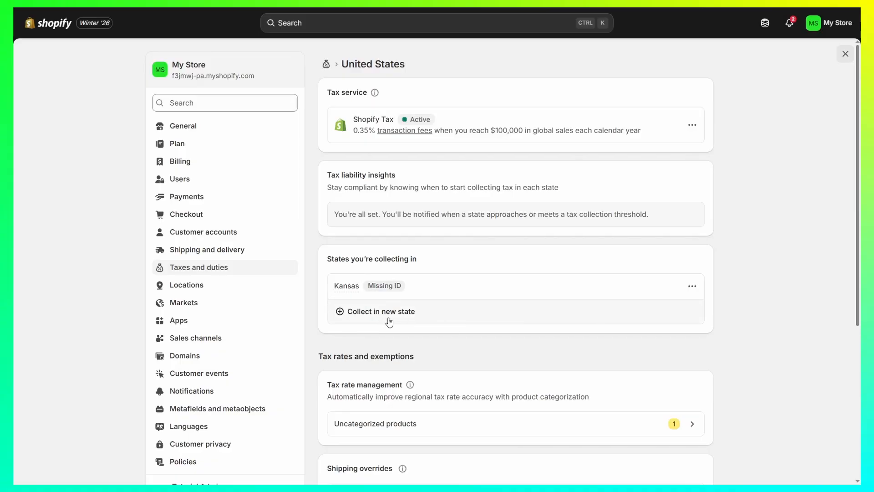
pyautogui.click(422, 317)
pyautogui.click(395, 258)
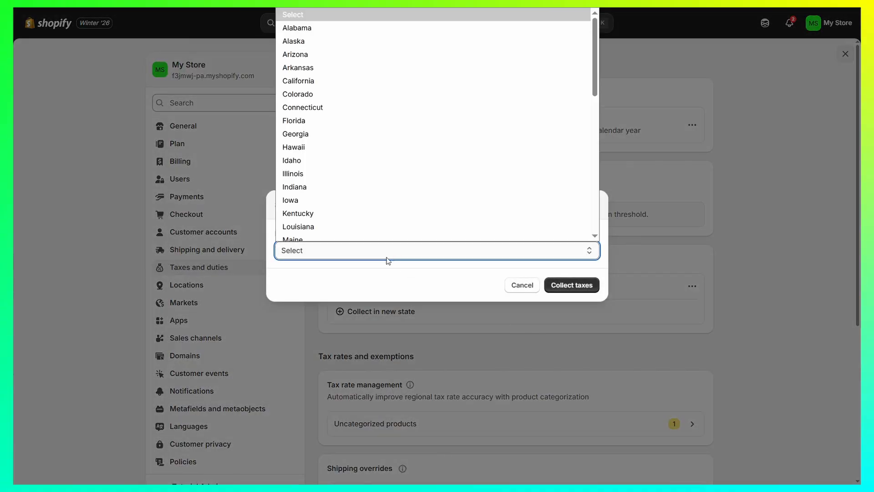
pyautogui.click(321, 212)
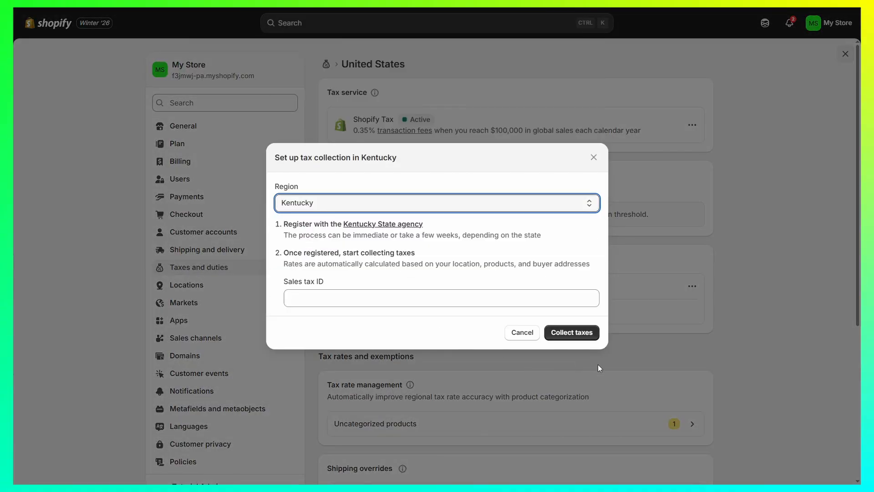
pyautogui.click(449, 300)
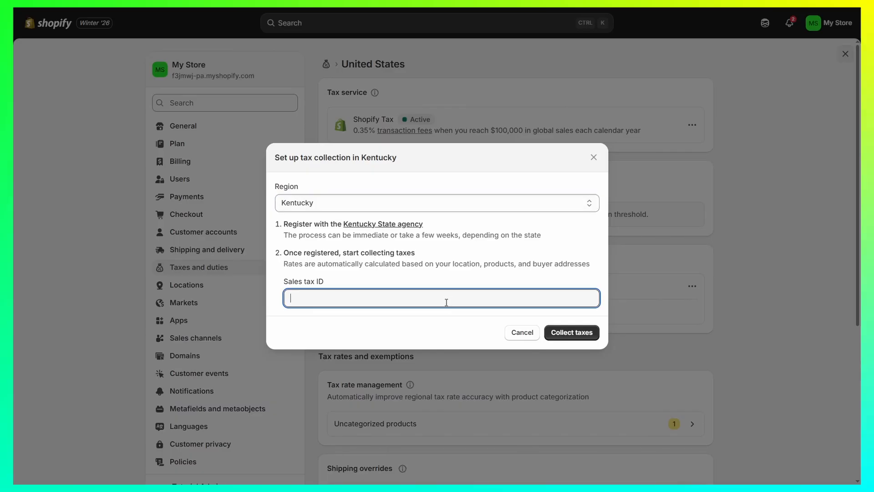
pyautogui.click(574, 334)
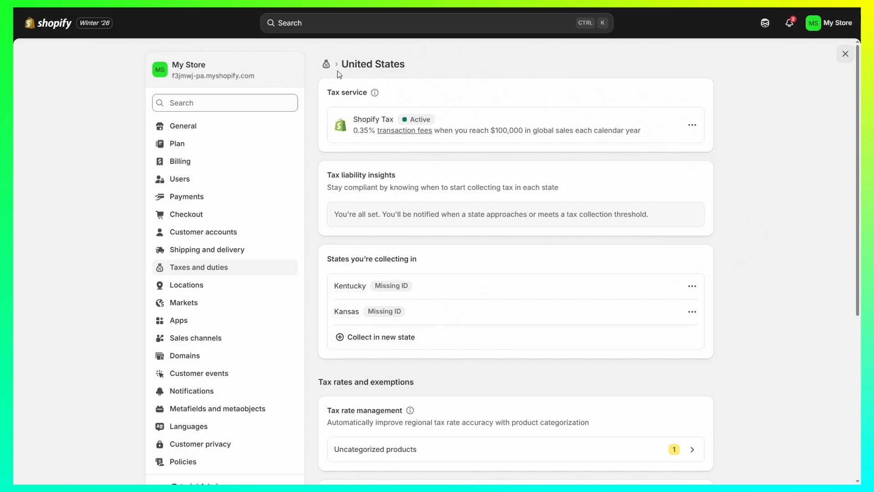
pyautogui.click(326, 64)
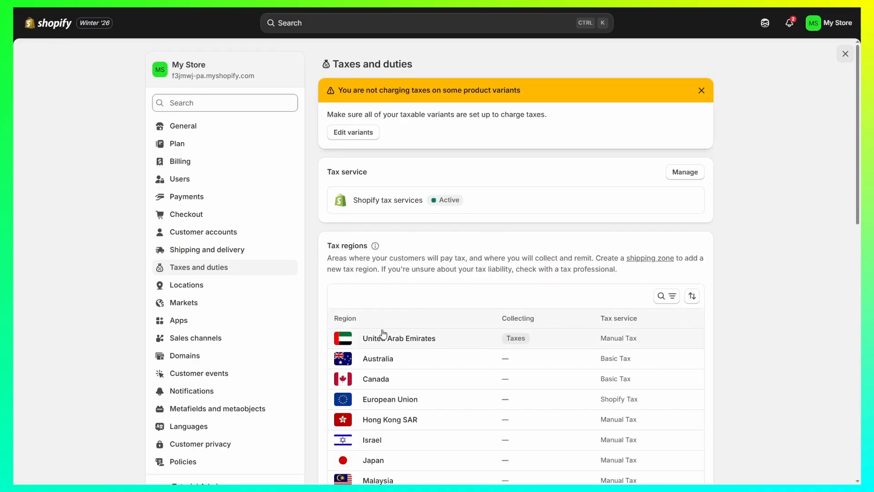
# - Open the United Arab Emirates tax region, review its base taxes and tax overrides, and return to Taxes and duties
pyautogui.click(382, 339)
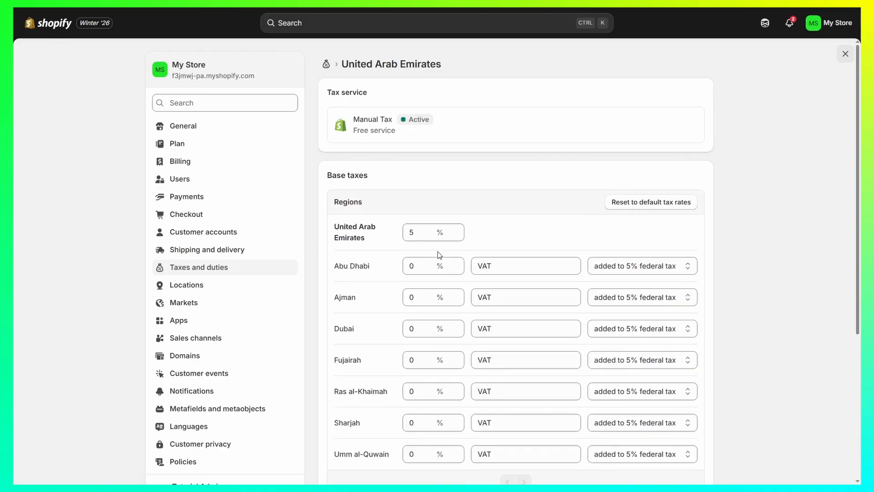
pyautogui.scroll(-5, 408, 271)
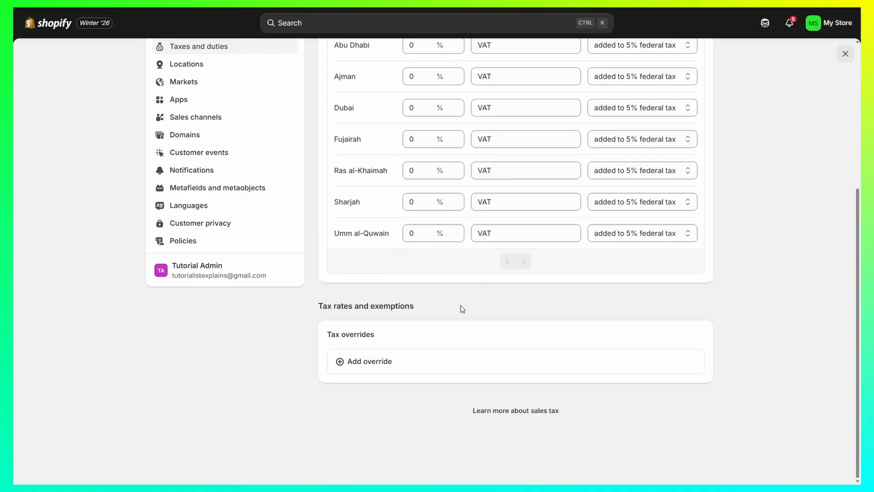
pyautogui.scroll(5, 460, 306)
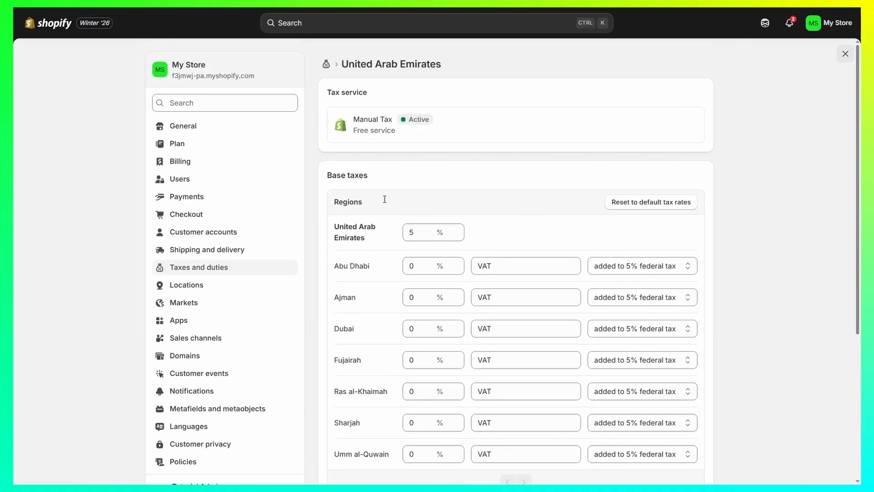
pyautogui.click(326, 63)
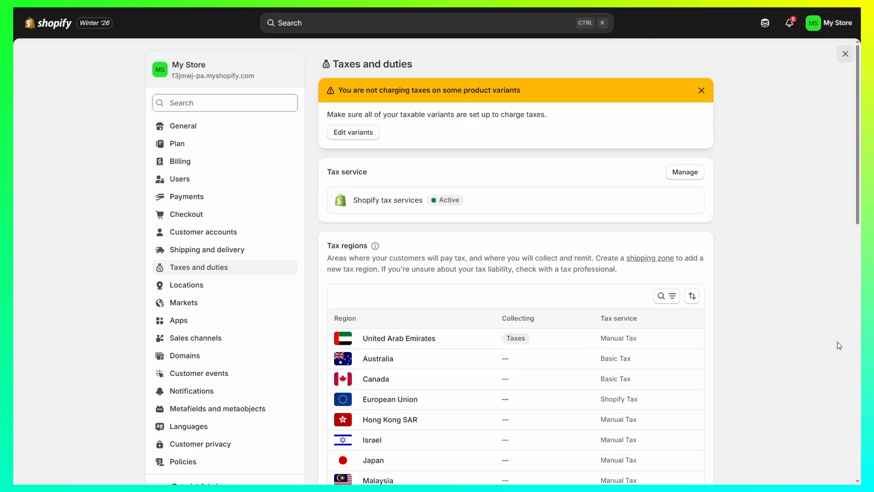
# - Review the duties and import taxes, customs information and global settings sections of Taxes and duties
pyautogui.scroll(-10, 827, 321)
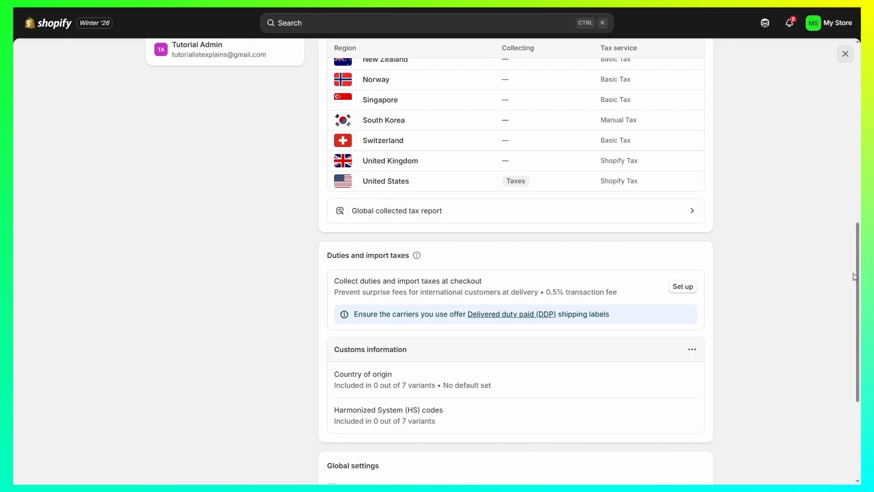
pyautogui.scroll(-1, 821, 270)
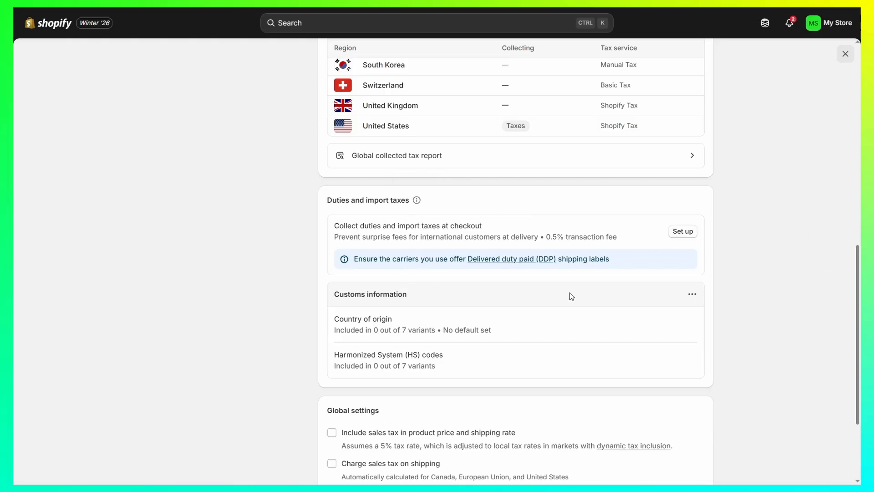
pyautogui.scroll(-3, 676, 296)
pyautogui.scroll(12, 506, 369)
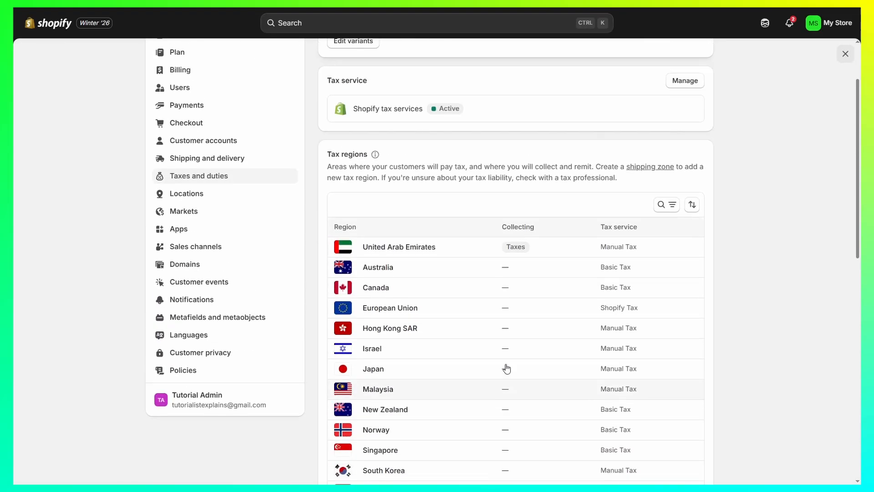
pyautogui.scroll(2, 795, 192)
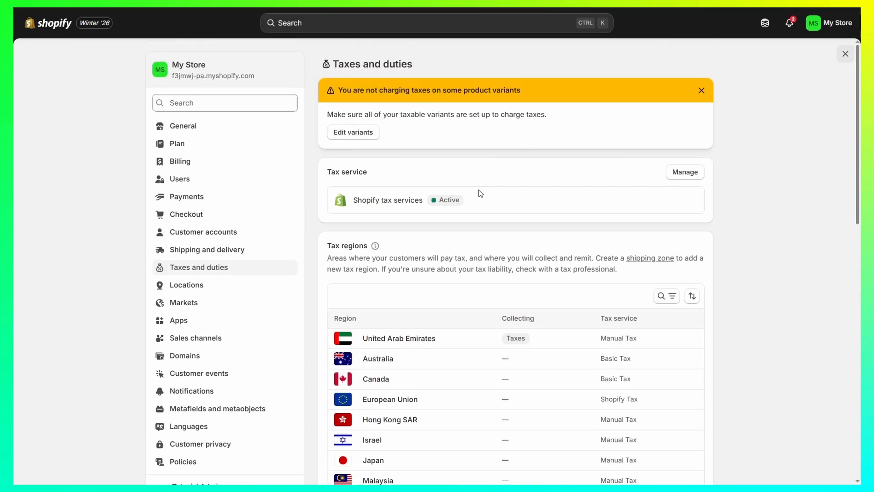